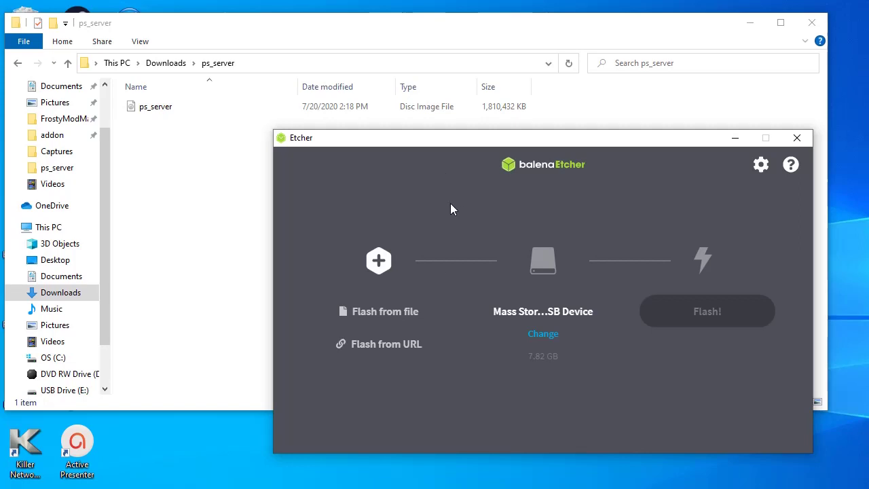
- Load the ps_server disc image from the Downloads ps_server folder as the image to flash
left_click(390, 318)
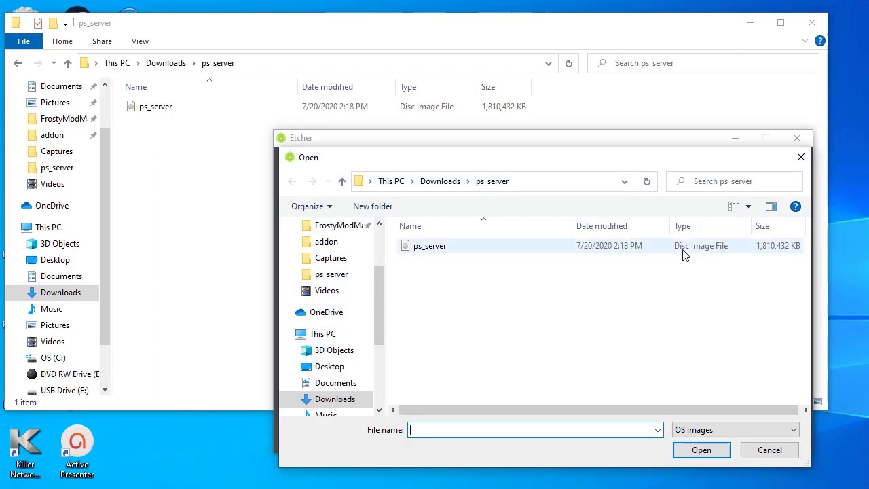
left_click(426, 247)
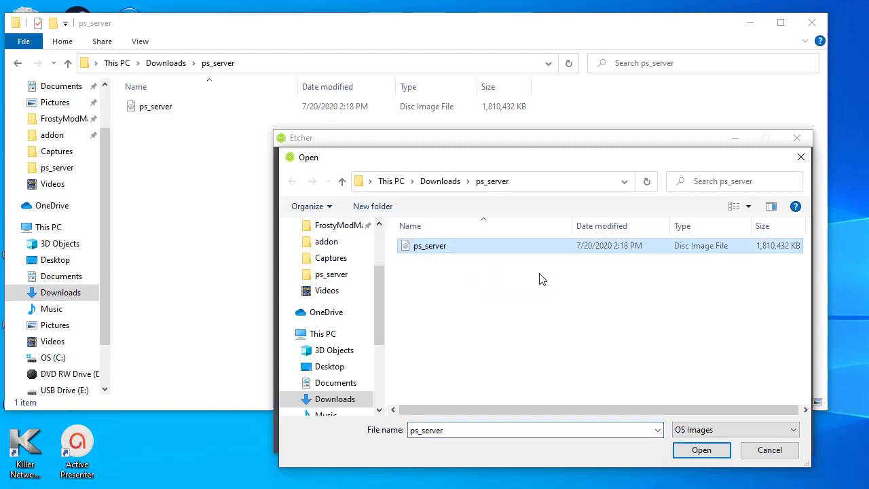
left_click(705, 451)
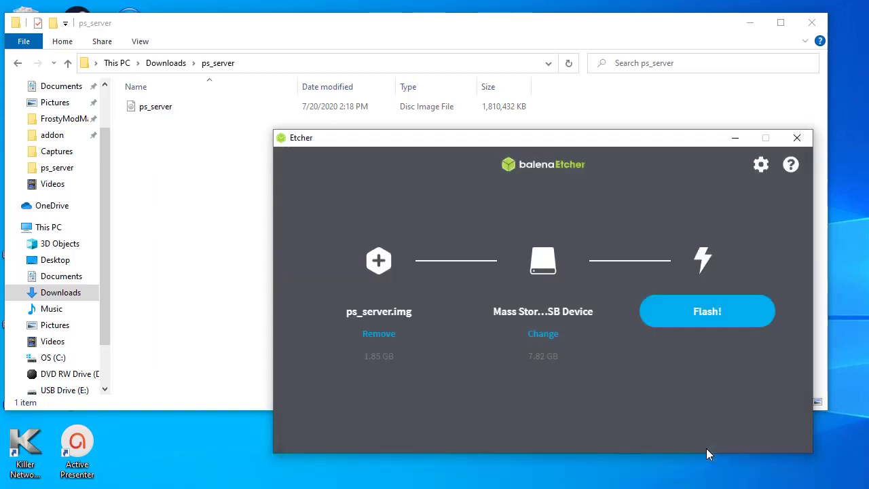
- Confirm the Mass Storage Device USB Device at E:\ as the target and flash the image to it
left_click(547, 333)
left_click(545, 335)
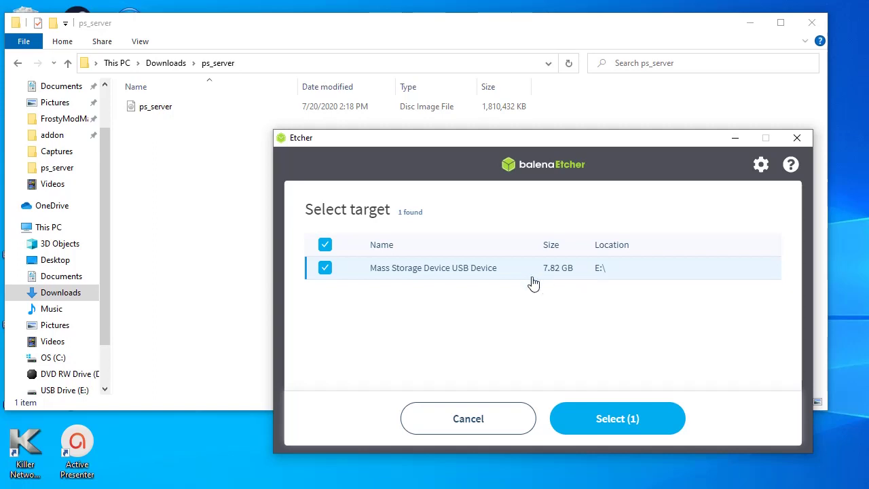
left_click(633, 421)
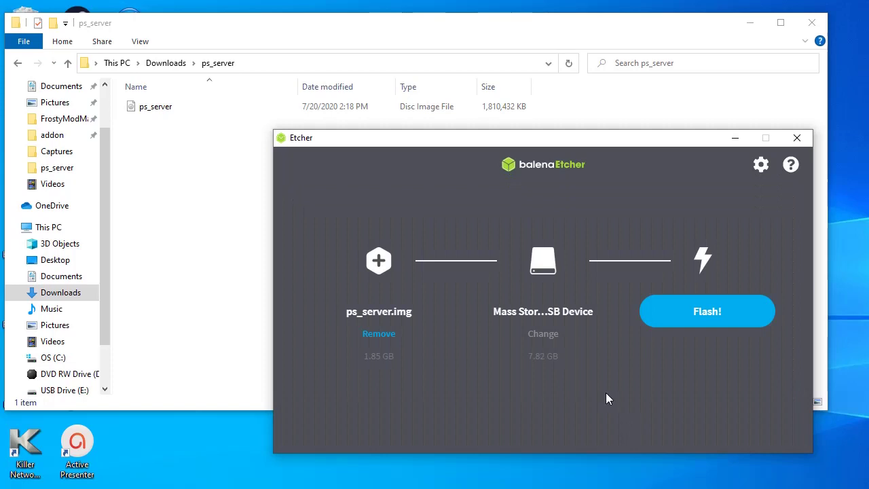
left_click(711, 310)
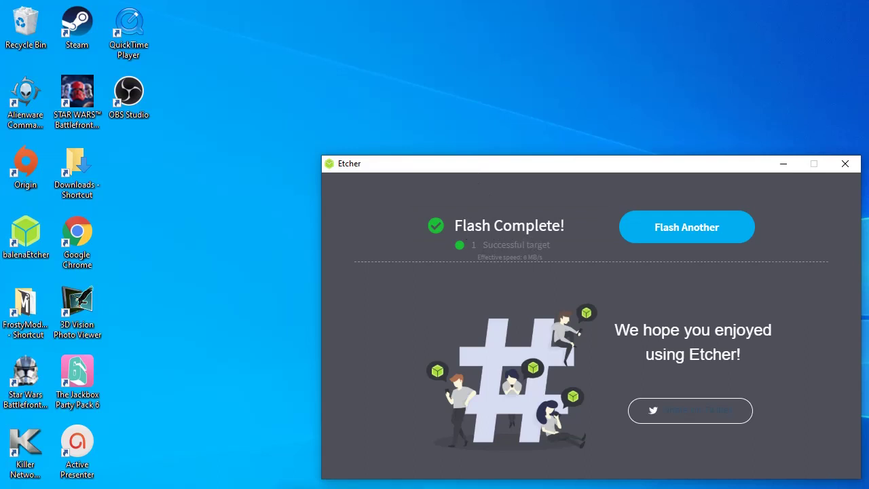
- Switch to File Explorer, decline formatting drive F:, and open the boot (E:) drive
key("alt+Tab")
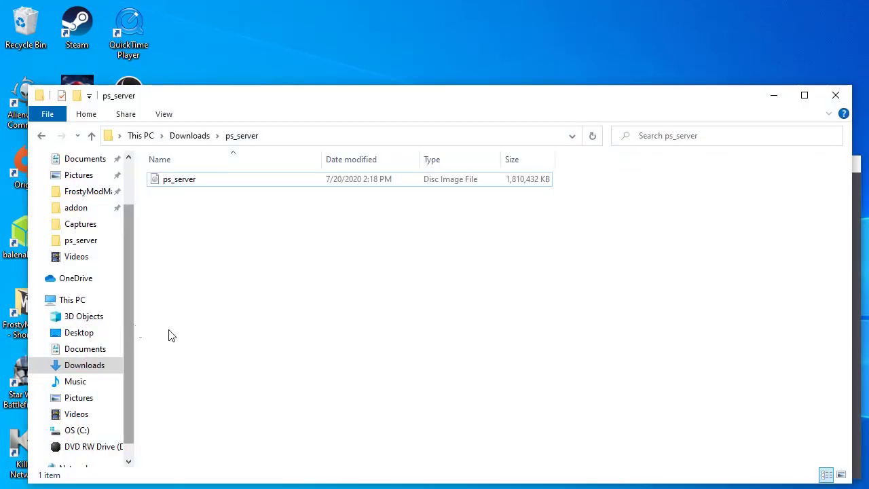
scroll(129, 257, "down", 1)
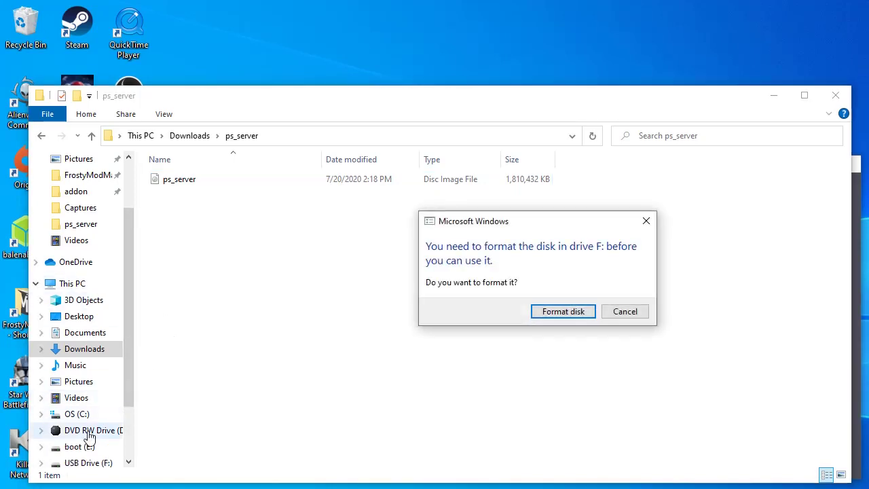
left_click(625, 311)
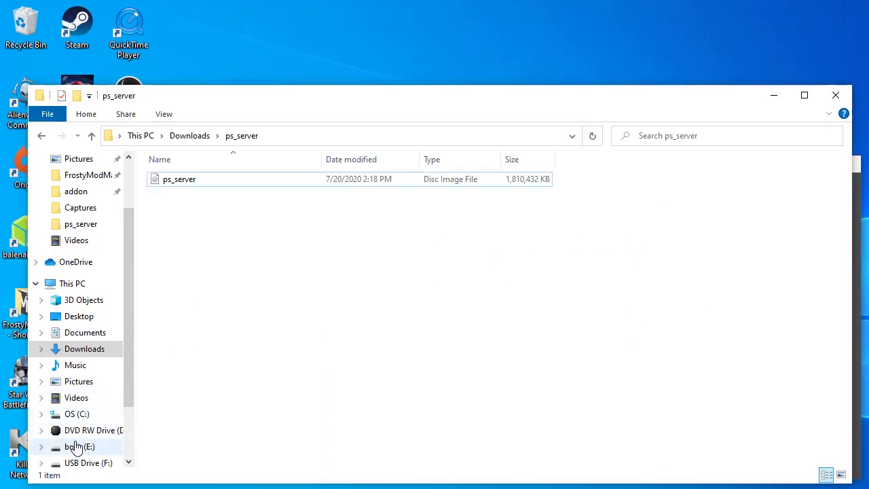
left_click(76, 447)
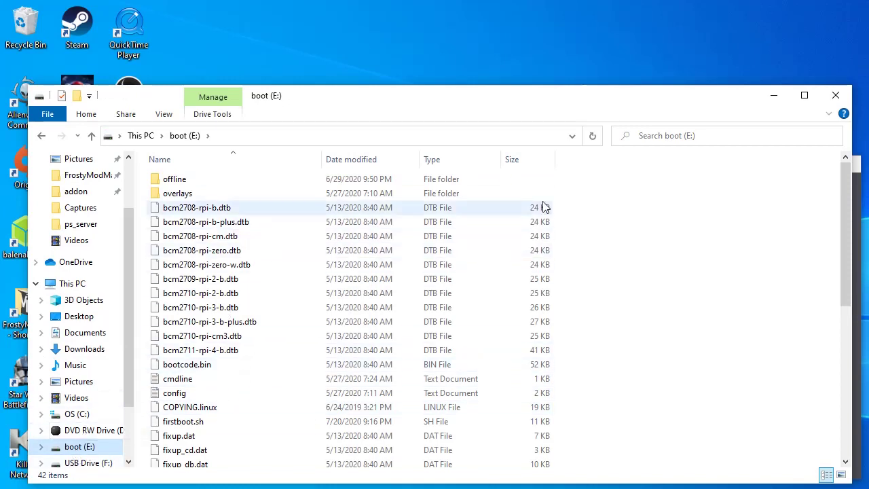
- Open the wpa_supplicant configuration file from the boot drive in Notepad and move its window up
left_click_drag(846, 192, 853, 368)
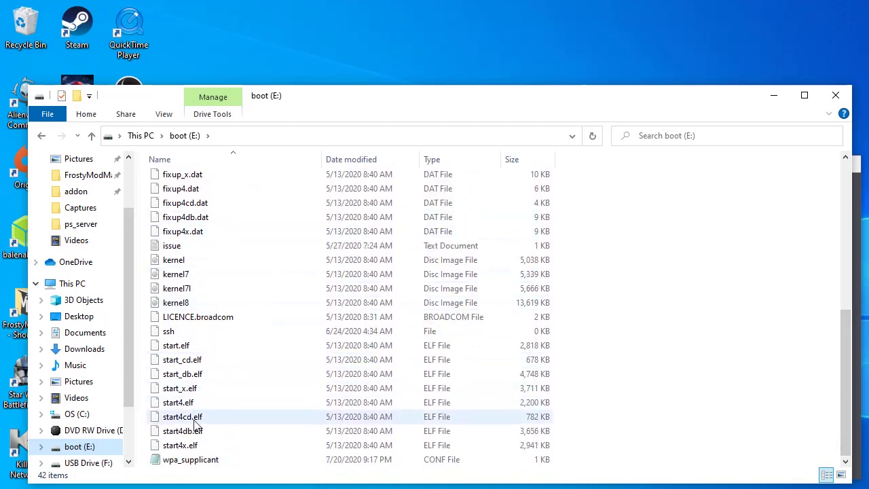
left_click(190, 461)
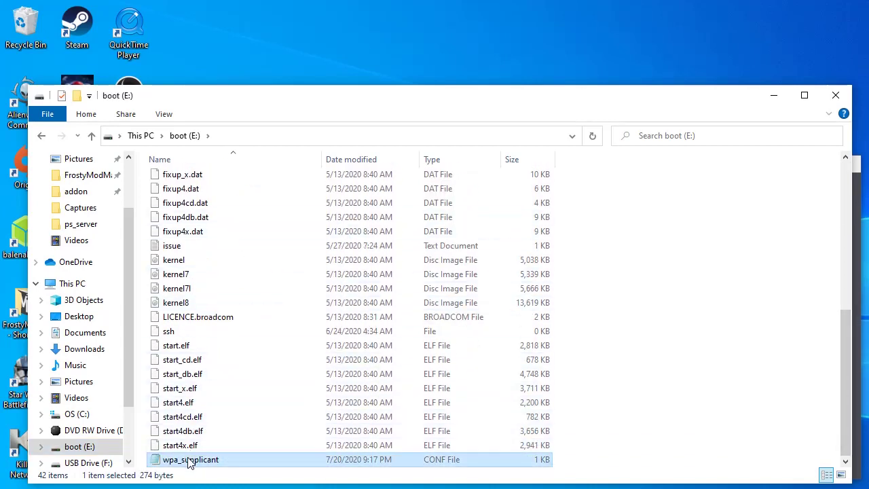
right_click(189, 462)
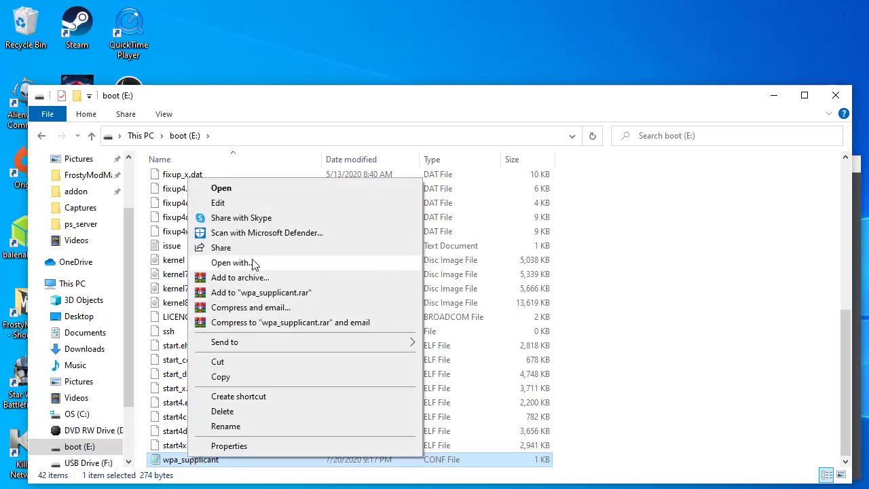
left_click(258, 196)
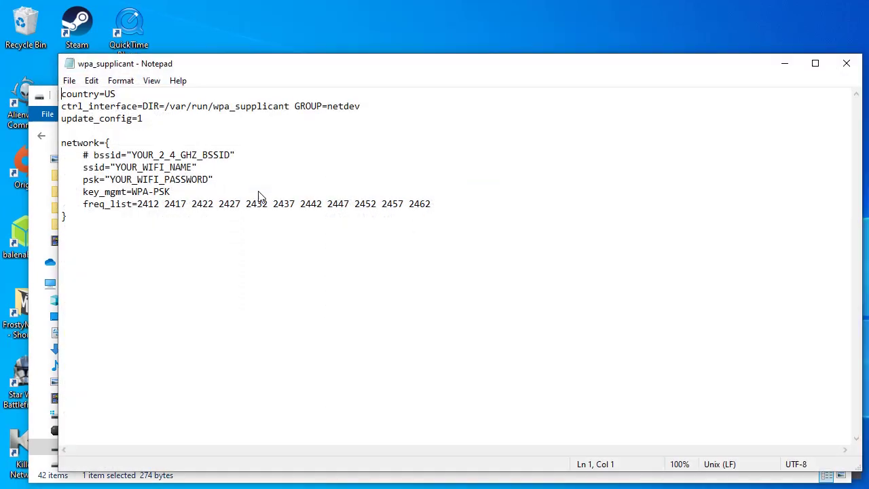
left_click_drag(251, 75, 267, 49)
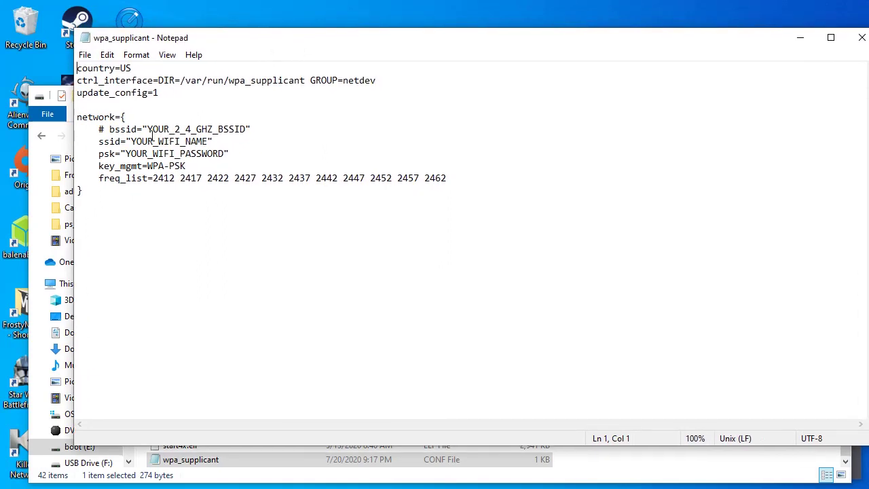
- Replace the YOUR_WIFI_NAME placeholder in the ssid line with "your wifi name"
left_click_drag(131, 141, 207, 141)
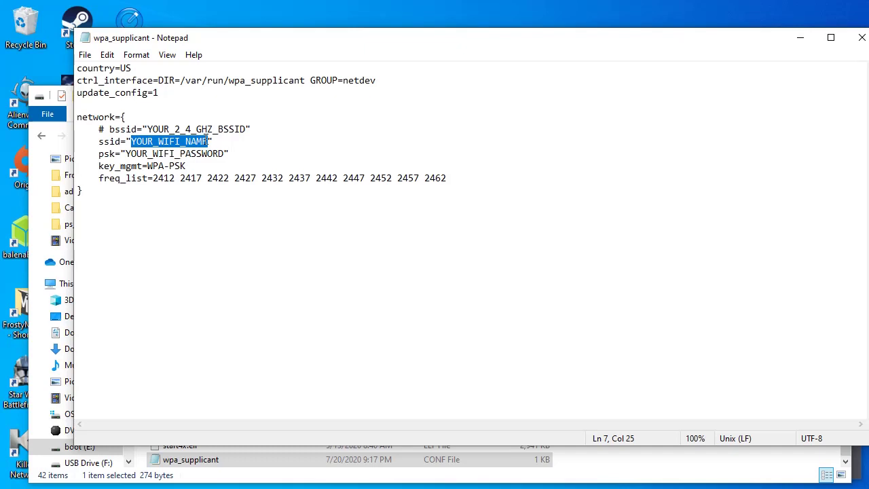
type("you")
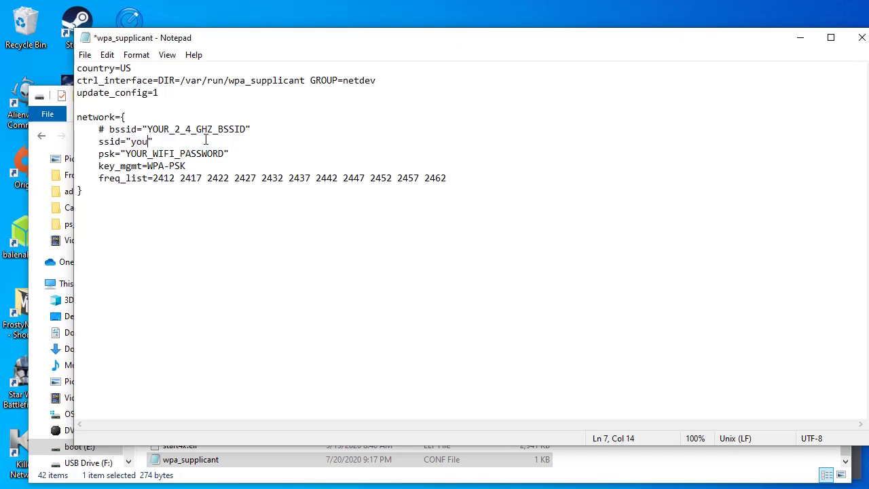
type("r wifi name")
key("BackSpace")
key("BackSpace")
key("BackSpace")
key("BackSpace")
key("BackSpace")
key("BackSpace")
key("BackSpace")
key("BackSpace")
key("BackSpace")
key("BackSpace")
key("BackSpace")
key("BackSpace")
key("BackSpace")
key("BackSpace")
key("BackSpace")
key("BackSpace")
key("BackSpace")
key("alt")
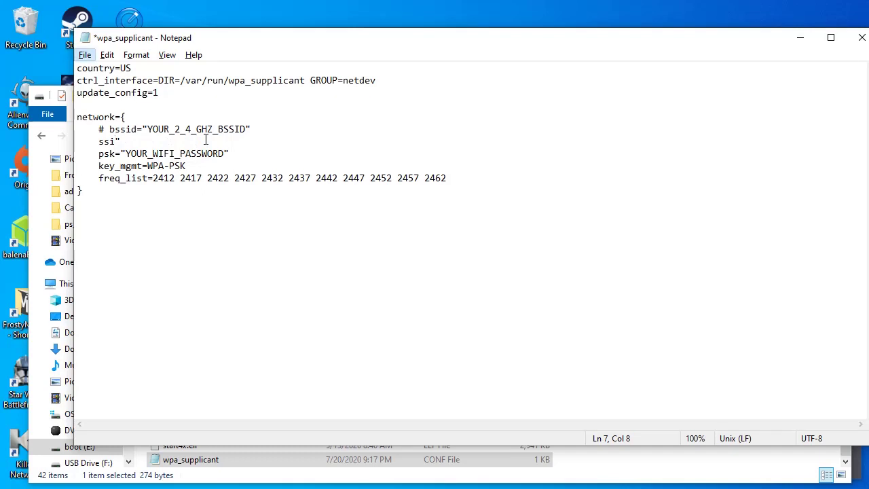
key("ctrl+z")
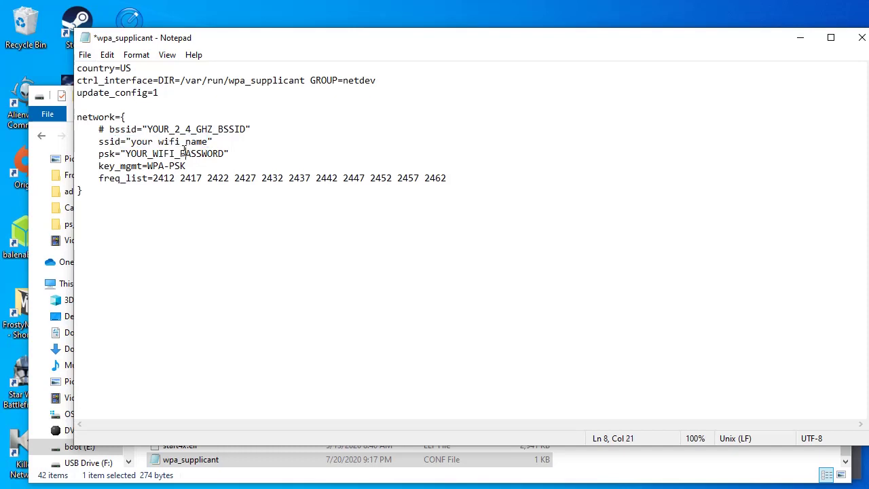
- Select the YOUR_WIFI_PASSWORD placeholder between the quotes of the psk line, and minimize the Notepad window
double_click(184, 154)
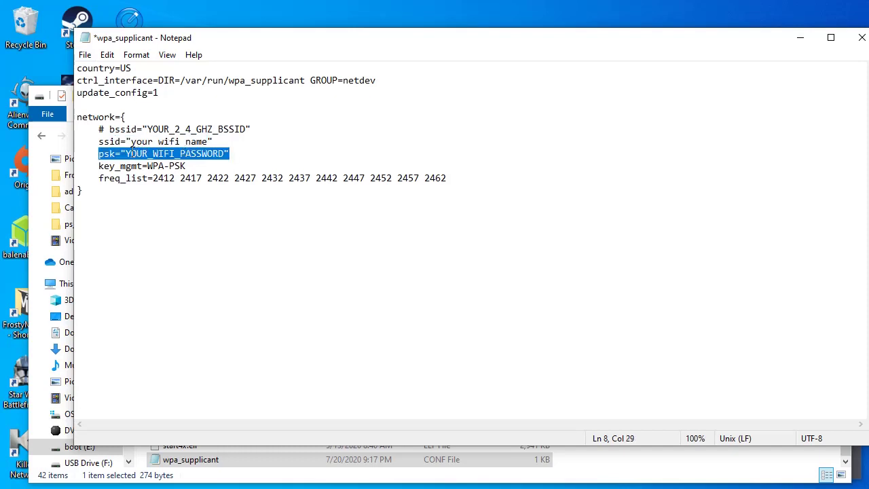
left_click(125, 153)
left_click_drag(125, 153, 221, 157)
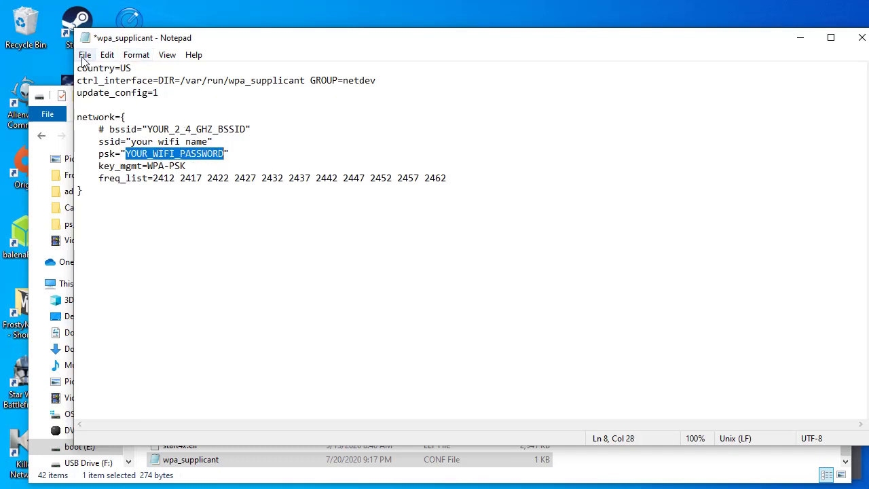
left_click(85, 56)
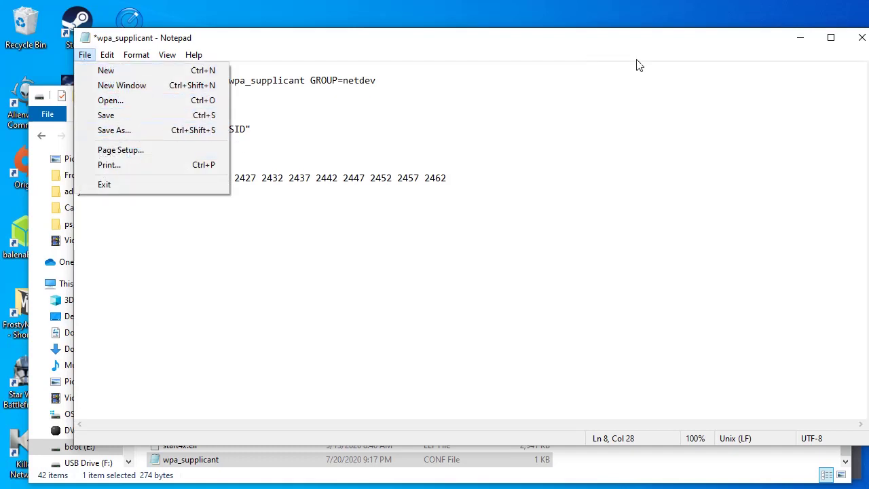
left_click(800, 37)
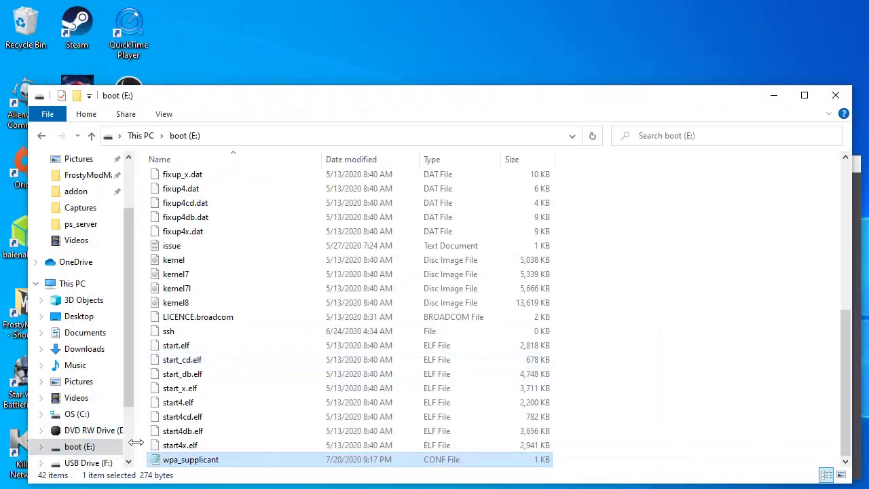
- Widen the folder tree and try to eject the boot (E:) drive
left_click_drag(136, 442, 170, 447)
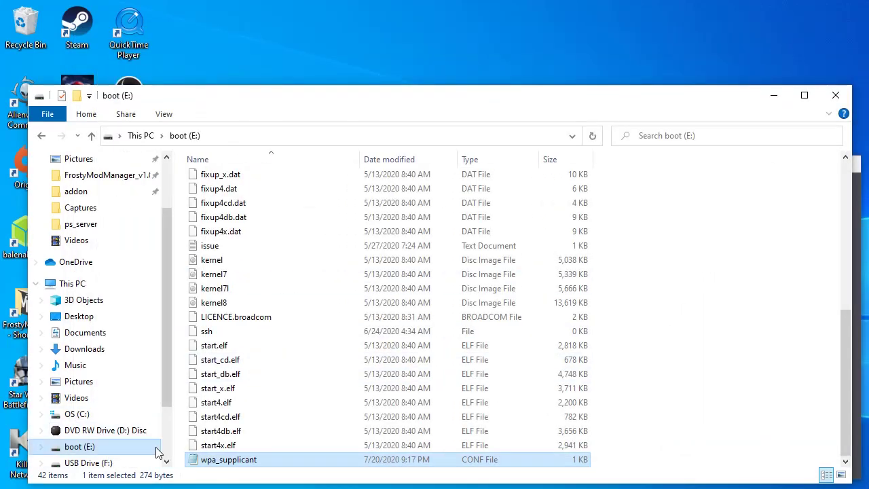
right_click(95, 447)
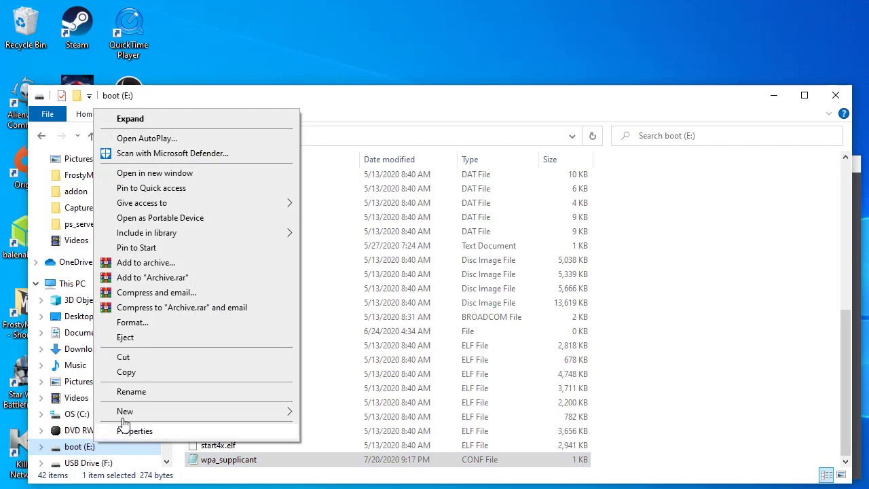
left_click(147, 341)
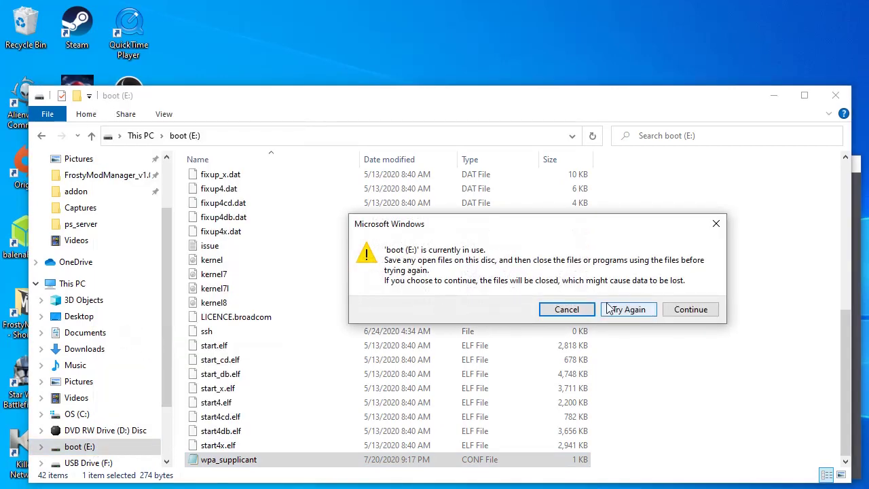
left_click(567, 310)
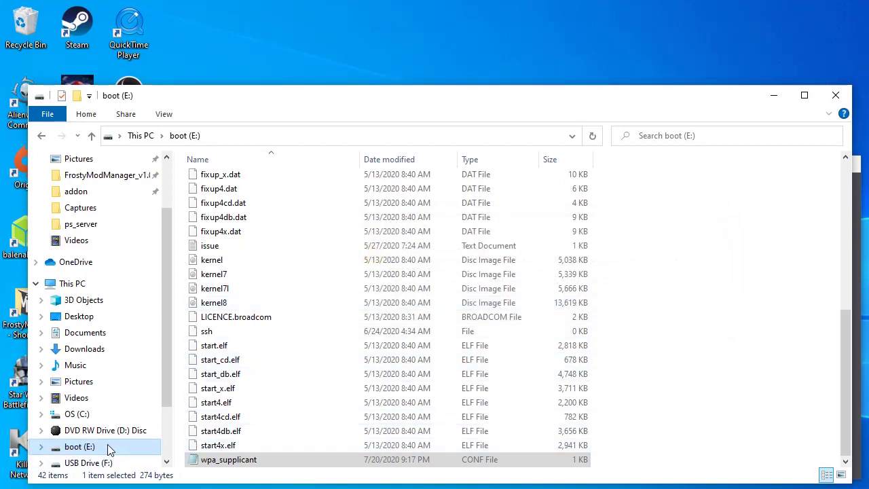